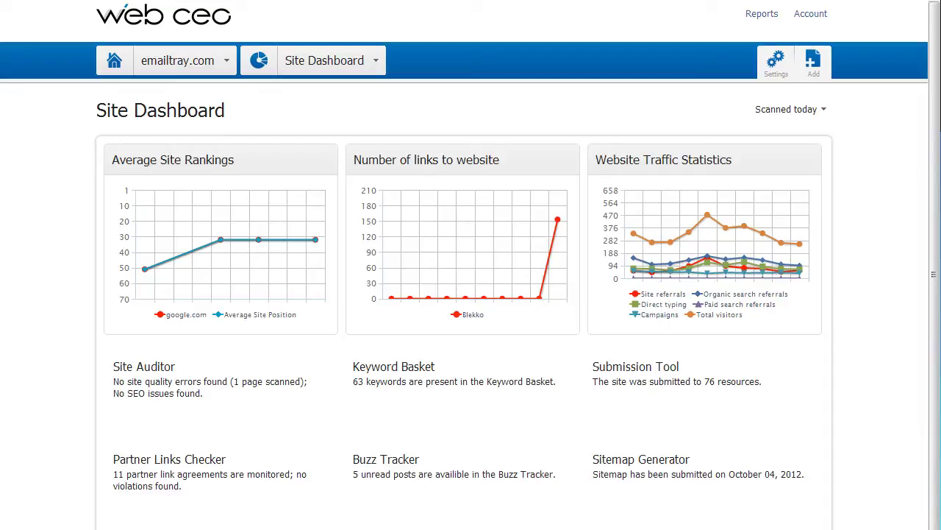
- Show the Keyword Tool's Suggestions from Analytics list for emailtray.com, with searches, competition and visits
{"action": "left_click", "coordinate": [341, 68]}
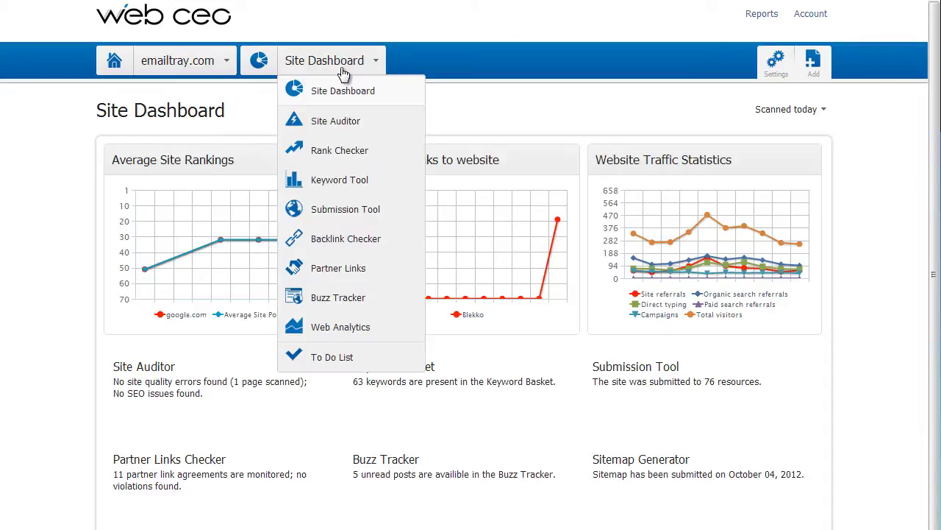
{"action": "left_click", "coordinate": [346, 188]}
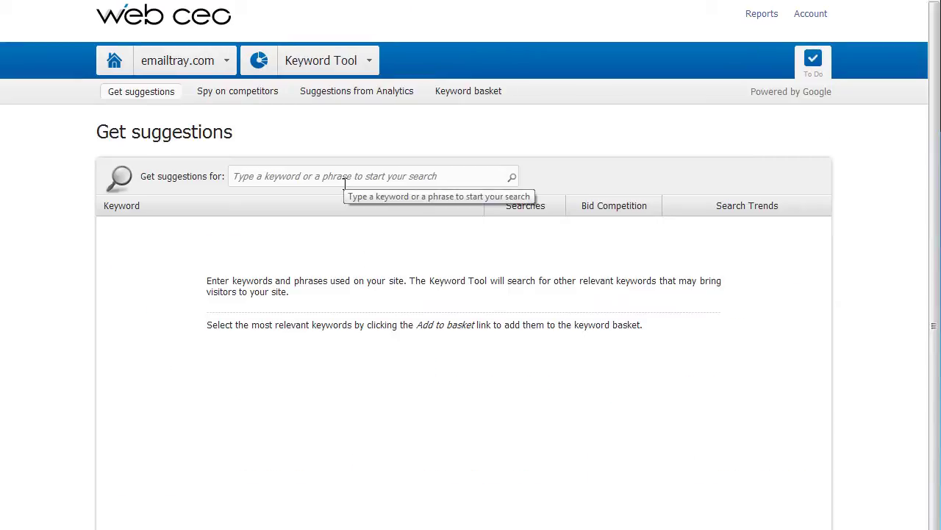
{"action": "left_click", "coordinate": [399, 97]}
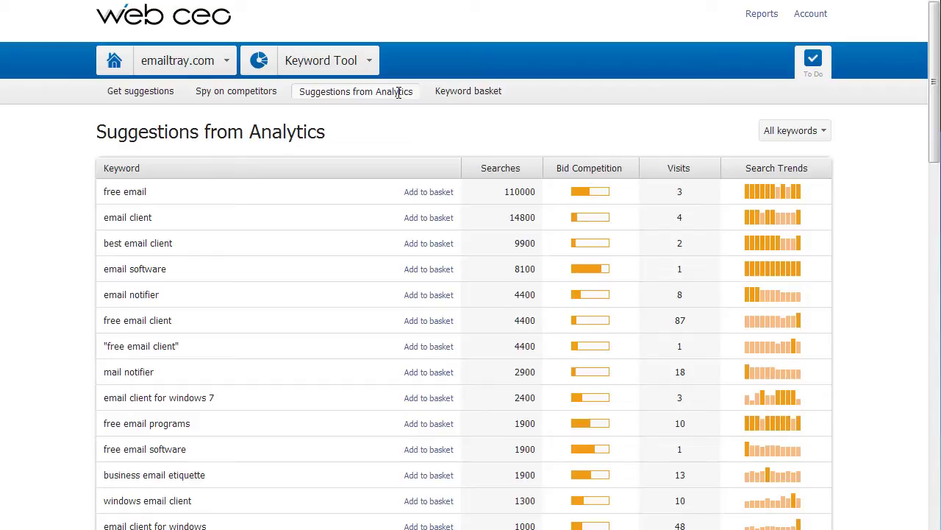
{"action": "left_click", "coordinate": [358, 68]}
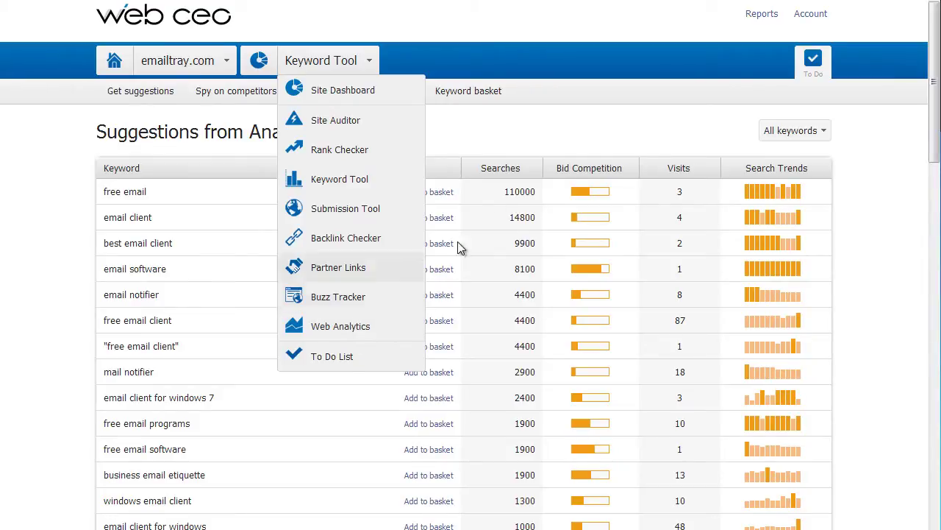
{"action": "left_click", "coordinate": [533, 134]}
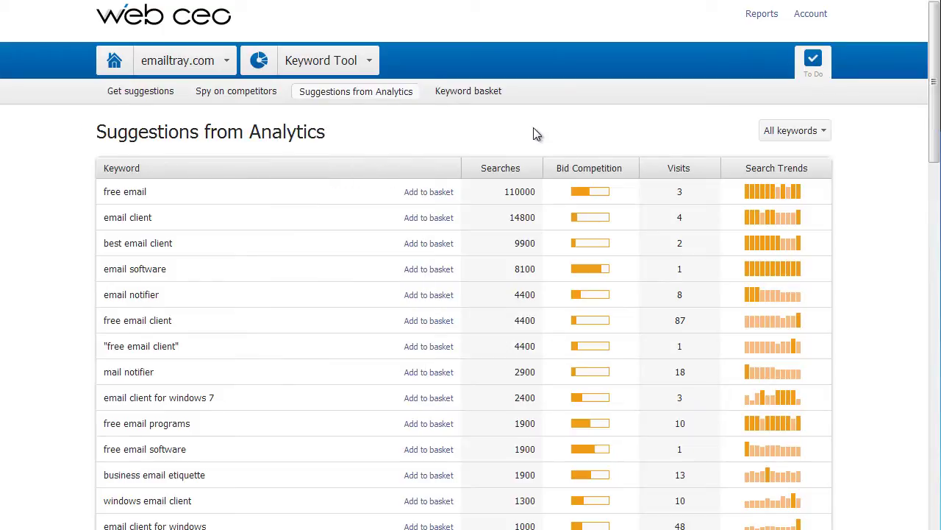
- Sort suggestions by visits descending and basket emailtray, free email client, email client for windows, simple email client, mail notifier
{"action": "left_click", "coordinate": [673, 171]}
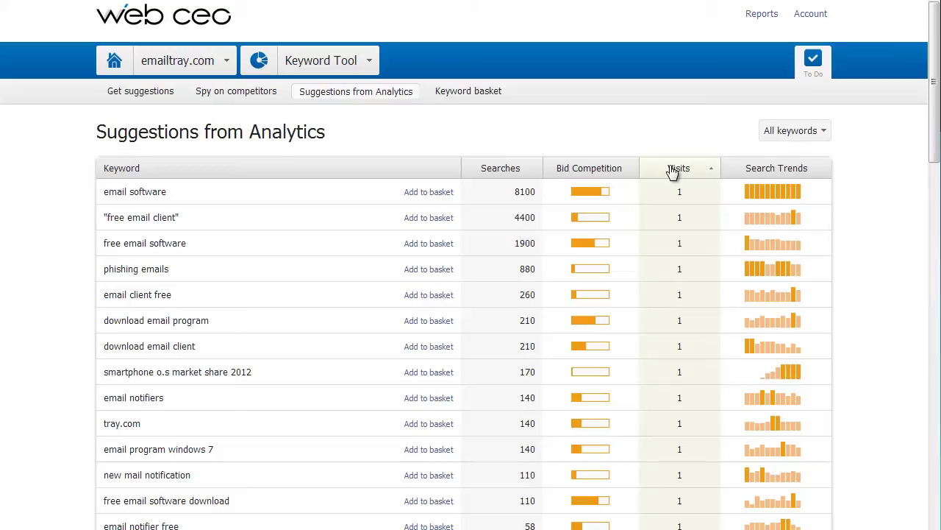
{"action": "left_click", "coordinate": [673, 171]}
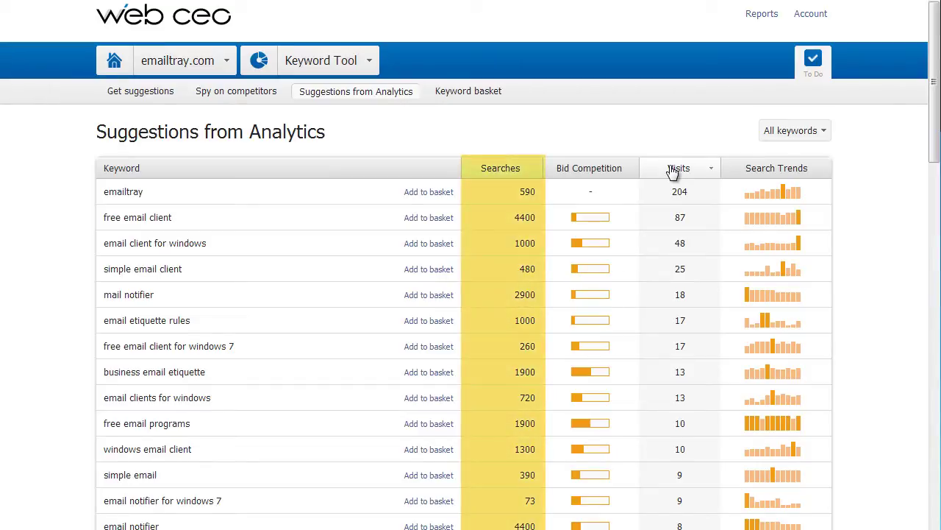
{"action": "left_click", "coordinate": [430, 193]}
{"action": "left_click", "coordinate": [426, 219]}
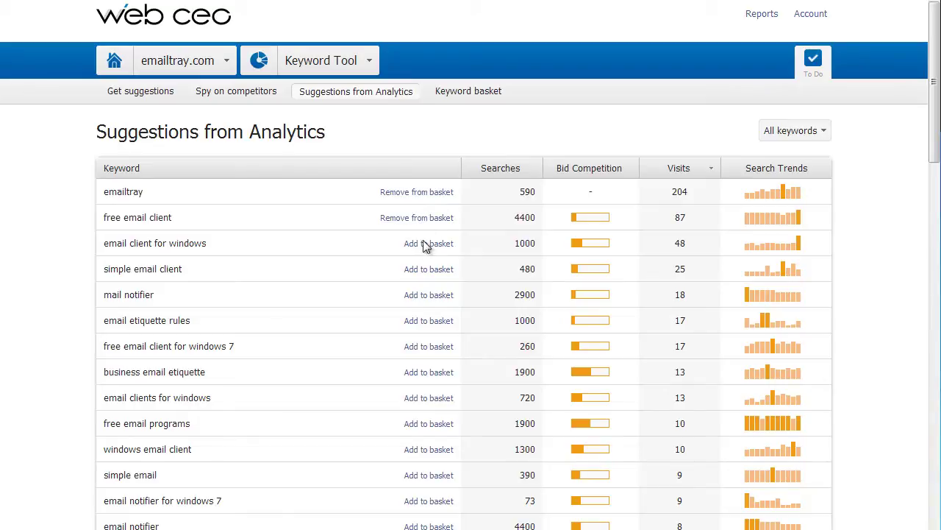
{"action": "left_click", "coordinate": [426, 245]}
{"action": "left_click", "coordinate": [426, 269]}
{"action": "left_click", "coordinate": [423, 294]}
- Add the next eight keywords, from email etiquette rules through email notifier for windows 7, to the basket
{"action": "left_click", "coordinate": [422, 321]}
{"action": "left_click", "coordinate": [427, 347]}
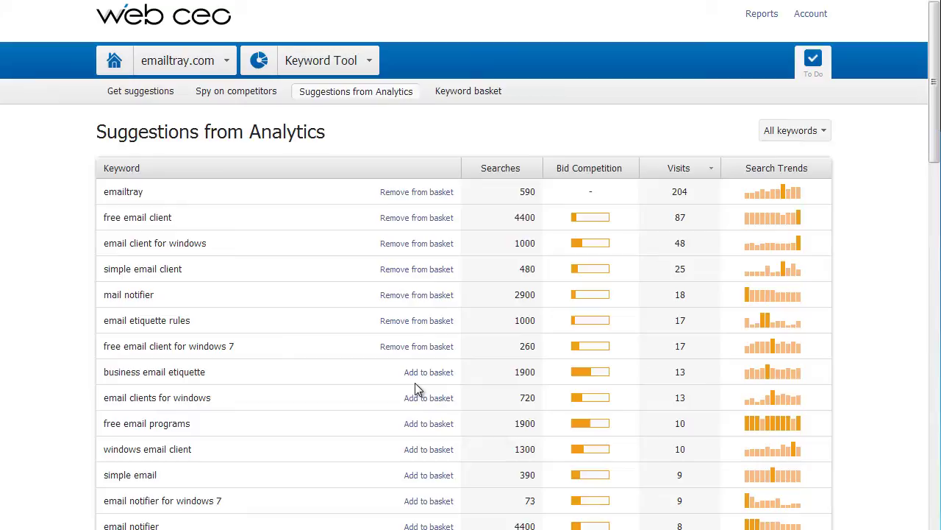
{"action": "left_click", "coordinate": [415, 373]}
{"action": "left_click", "coordinate": [420, 399]}
{"action": "left_click", "coordinate": [421, 425]}
{"action": "left_click", "coordinate": [421, 450]}
{"action": "left_click", "coordinate": [421, 477]}
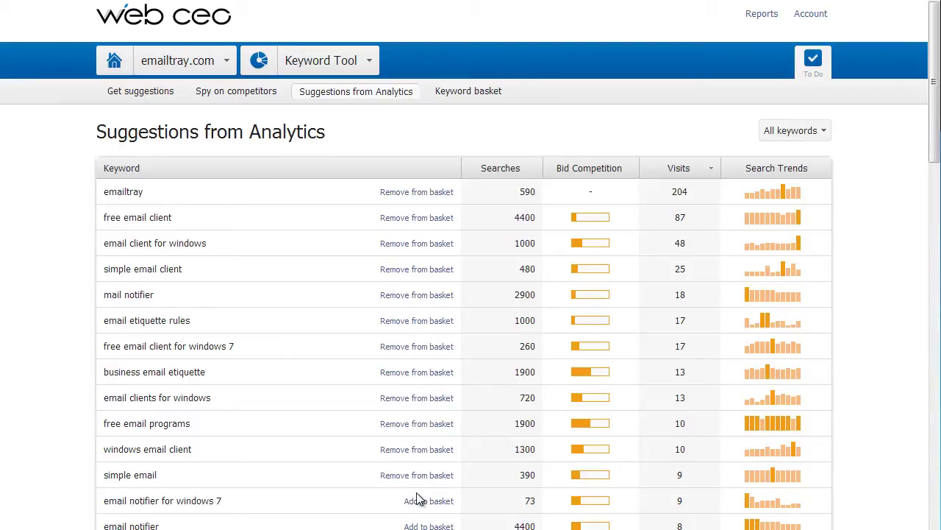
{"action": "left_click", "coordinate": [419, 501]}
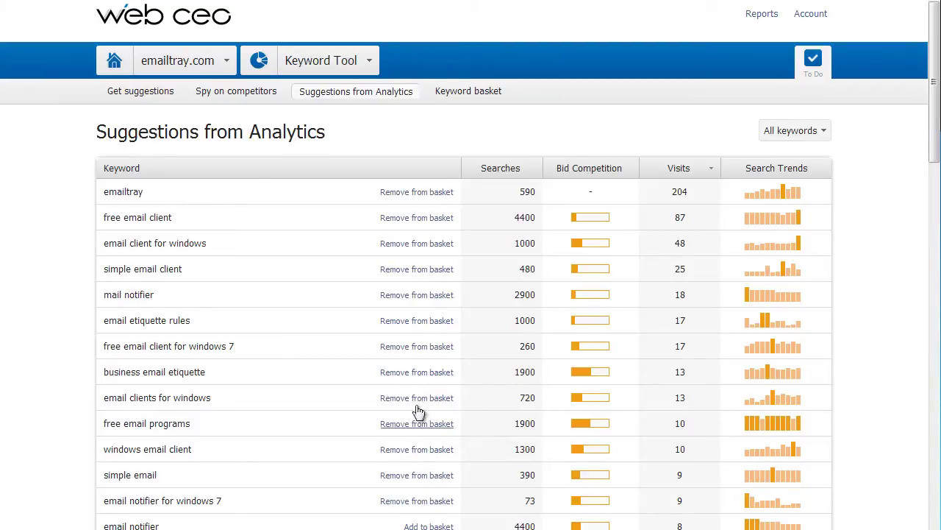
- In the keyword basket, create a GA tag on emailtray and apply it to mail notifier
{"action": "left_click", "coordinate": [468, 95]}
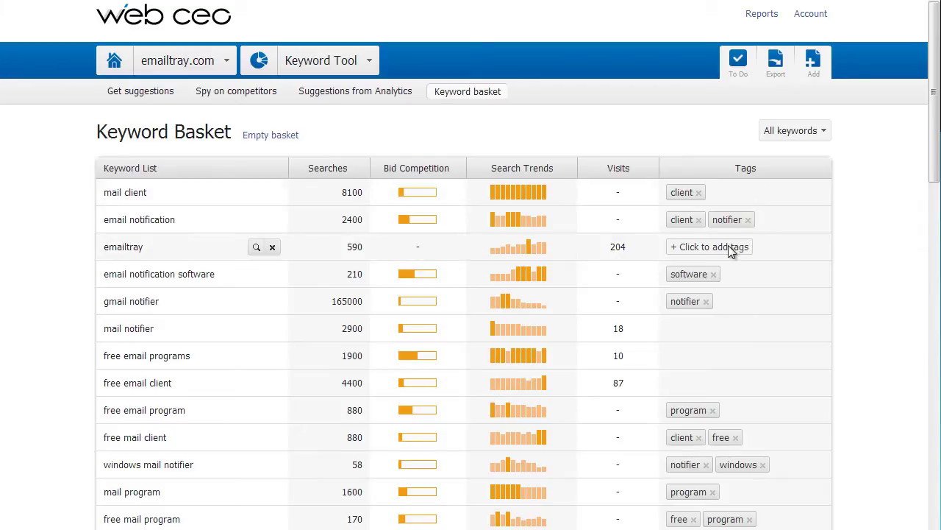
{"action": "left_click", "coordinate": [728, 247]}
{"action": "type", "text": "GA"}
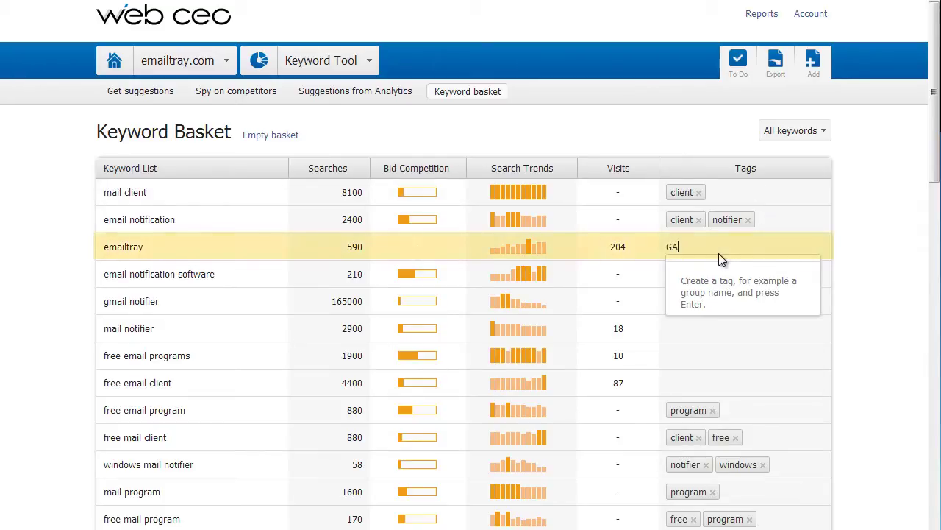
{"action": "key", "text": "Return"}
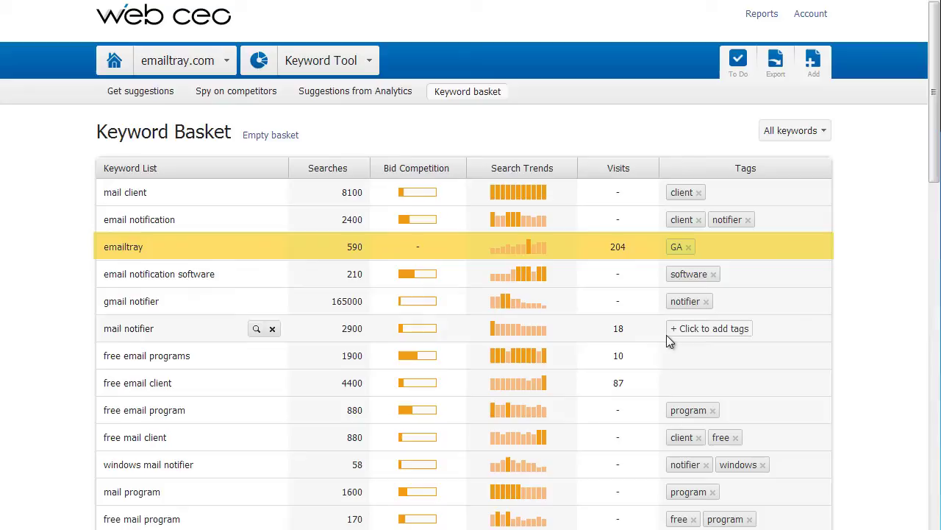
{"action": "left_click", "coordinate": [666, 335]}
{"action": "left_click", "coordinate": [690, 520]}
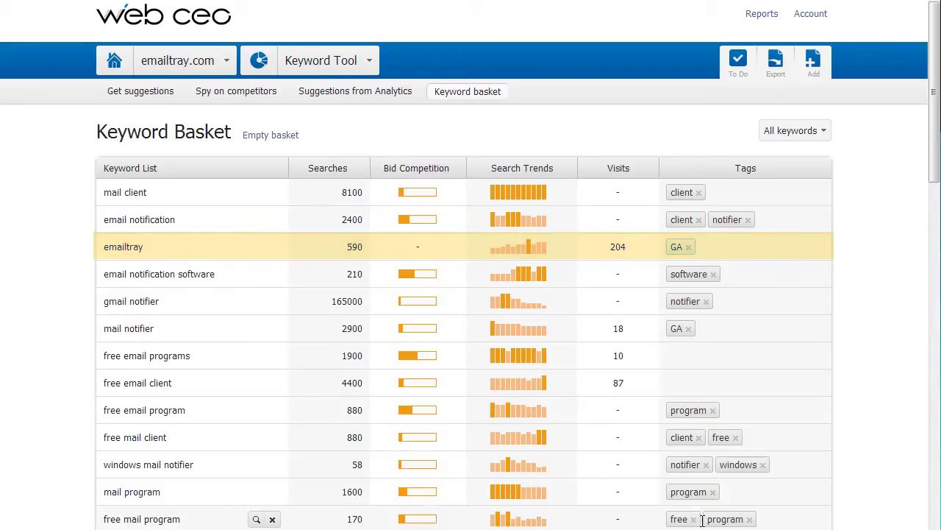
- Tag free email programs and free email client with GA, then switch to Rank Checker
{"action": "left_click", "coordinate": [675, 357]}
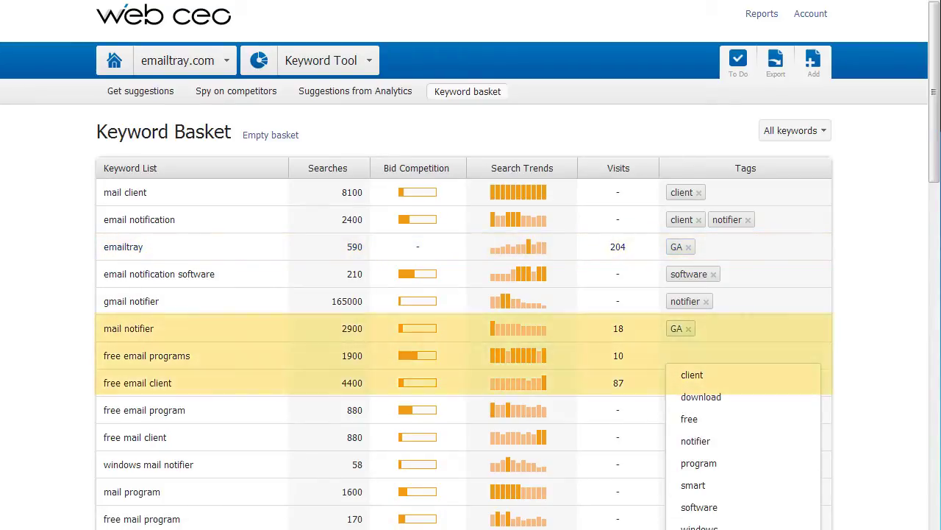
{"action": "left_click", "coordinate": [685, 522]}
{"action": "left_click", "coordinate": [681, 383]}
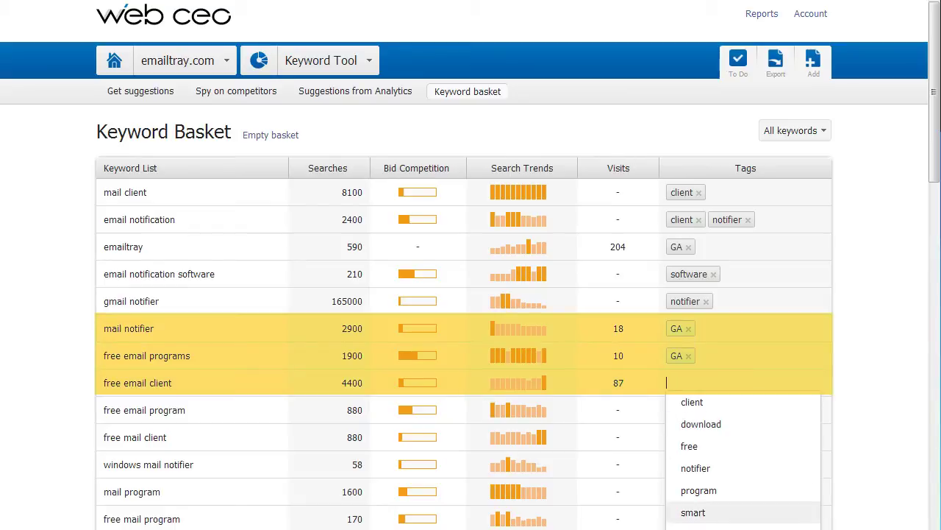
{"action": "left_click", "coordinate": [685, 521]}
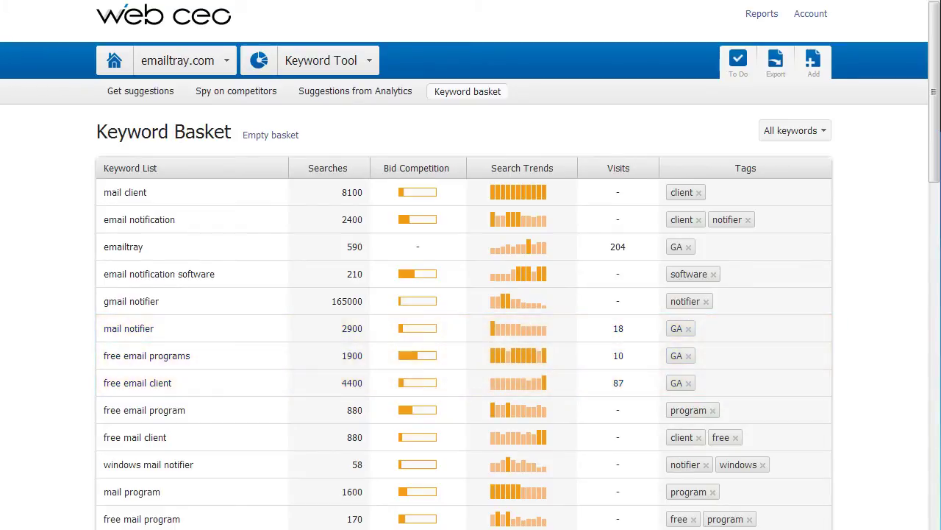
{"action": "left_click", "coordinate": [344, 70]}
{"action": "left_click", "coordinate": [335, 153]}
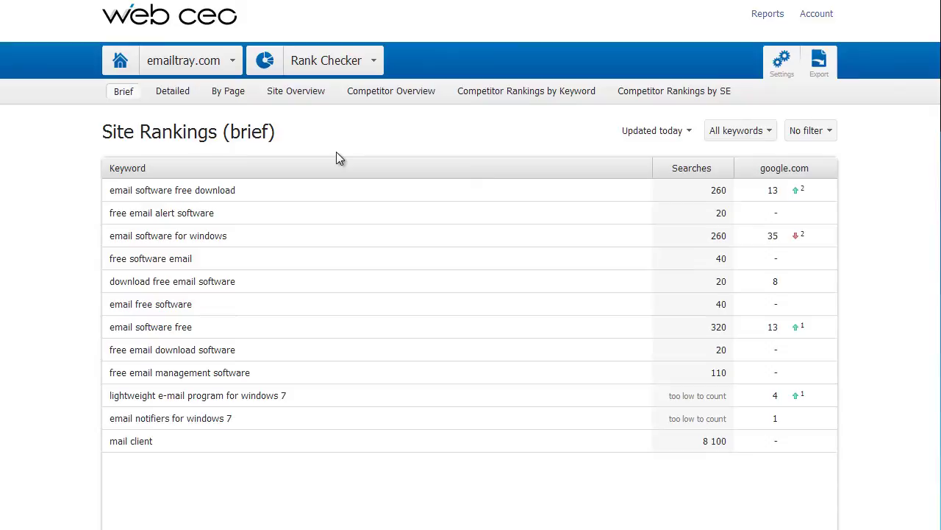
- Set Rank Checker to check all keywords and show competing URLs and keyword visits, then save
{"action": "left_click", "coordinate": [771, 62]}
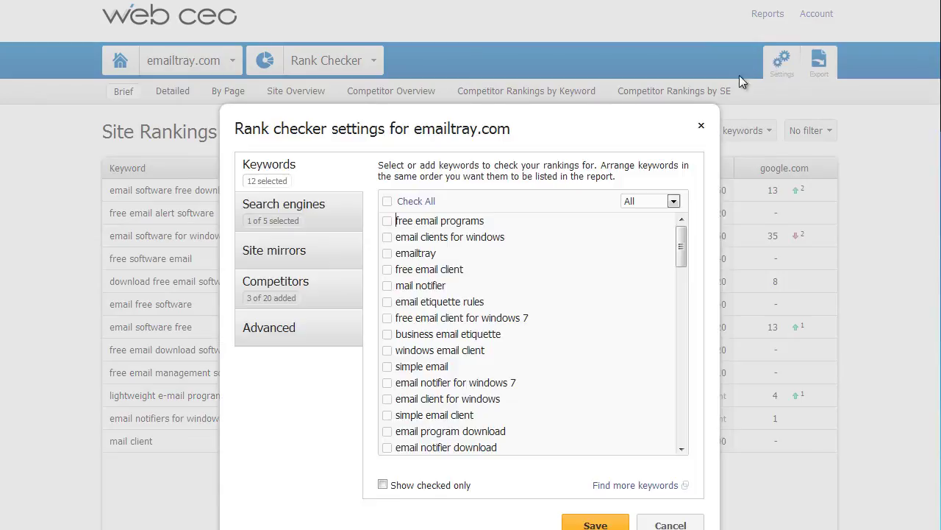
{"action": "left_click", "coordinate": [386, 203]}
{"action": "left_click", "coordinate": [284, 335]}
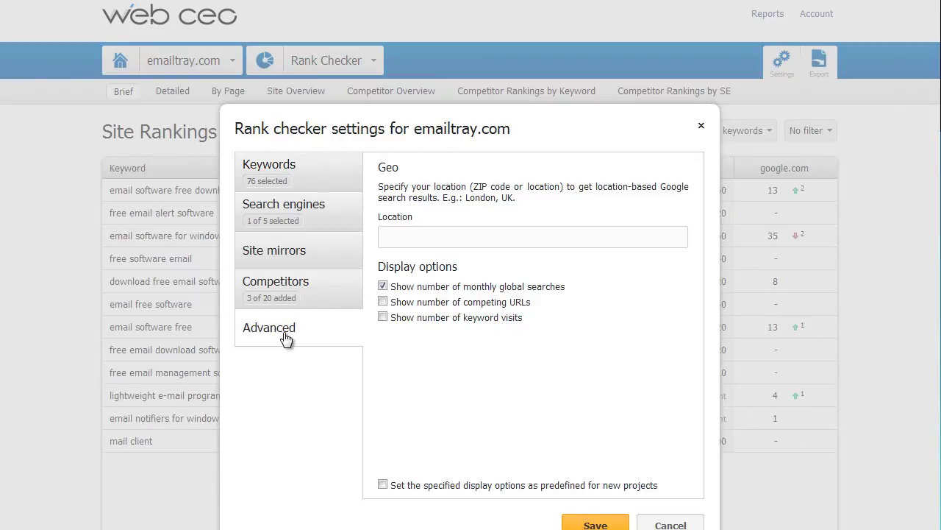
{"action": "left_click", "coordinate": [383, 301]}
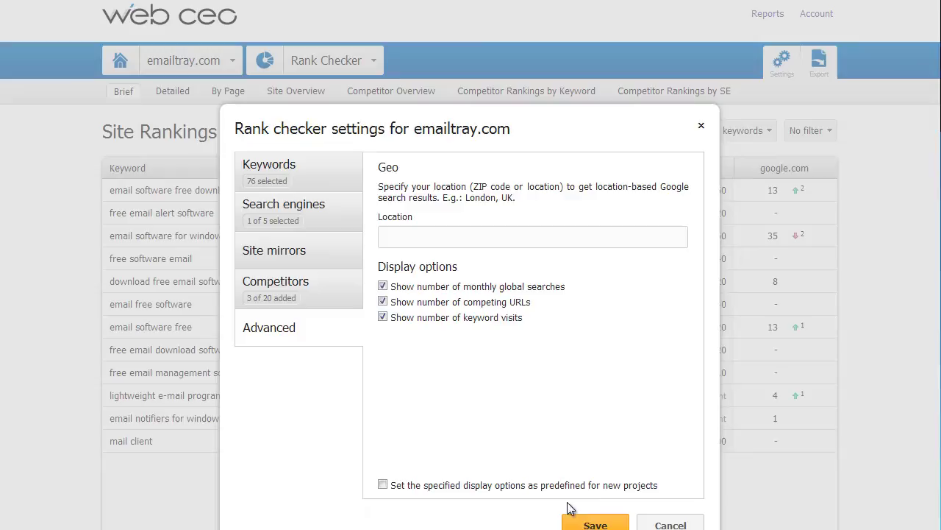
{"action": "left_click", "coordinate": [584, 523]}
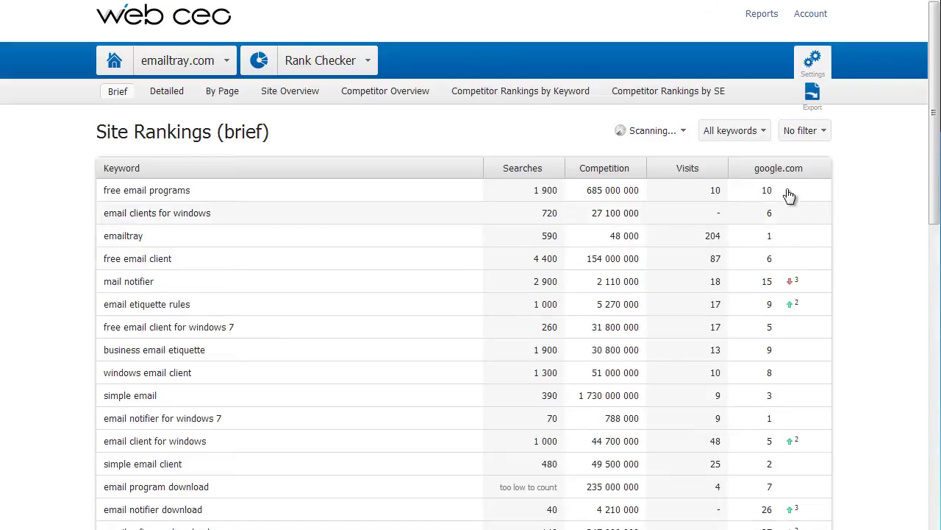
- Filter the Site Rankings report to the GA keyword tag
{"action": "left_click", "coordinate": [730, 135]}
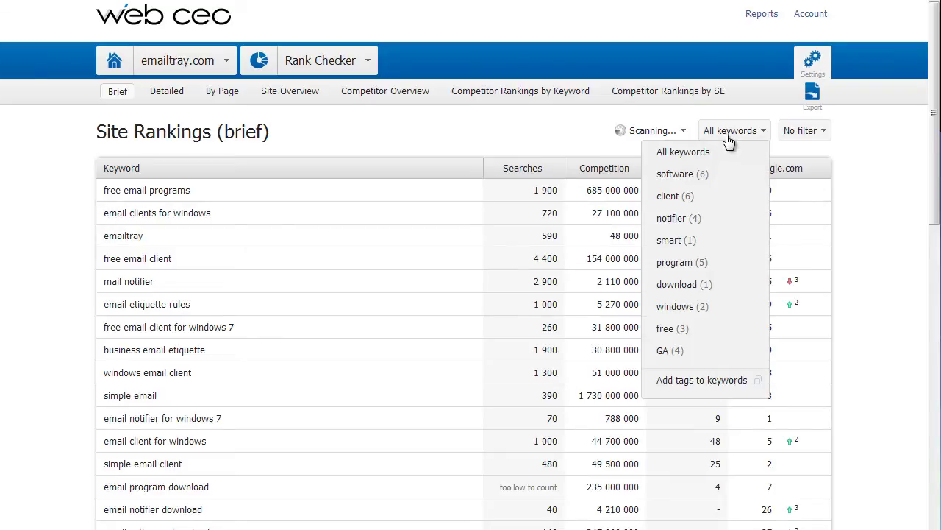
{"action": "left_click", "coordinate": [677, 351]}
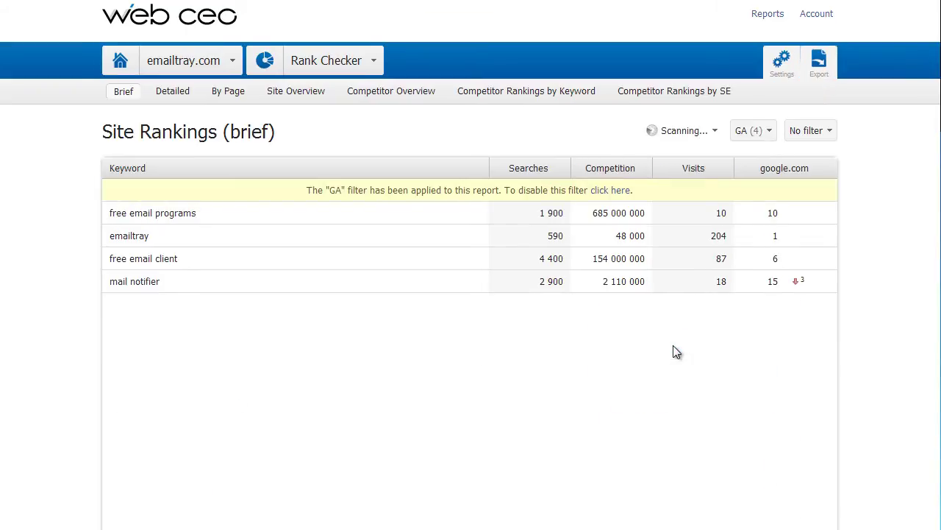
- Switch the GA-filtered Rank Checker report to the Detailed view with ranking pages
{"action": "left_click", "coordinate": [167, 97]}
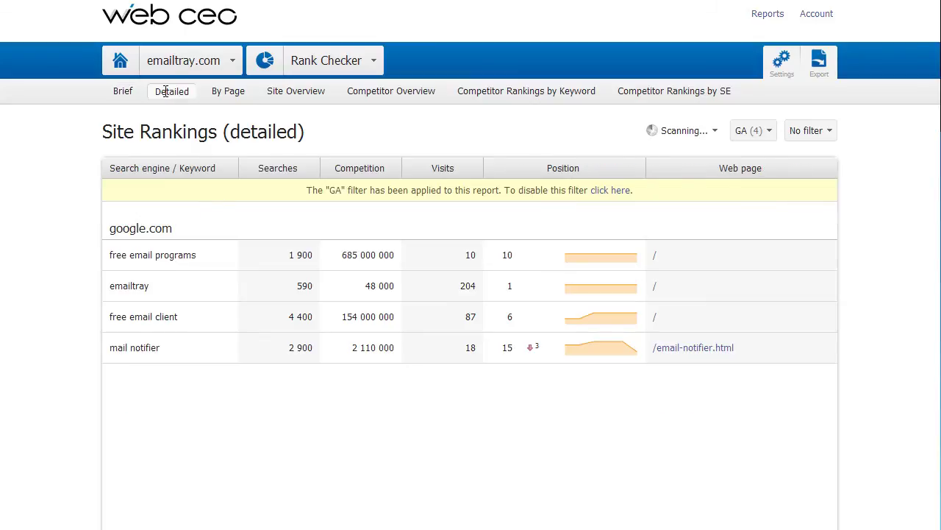